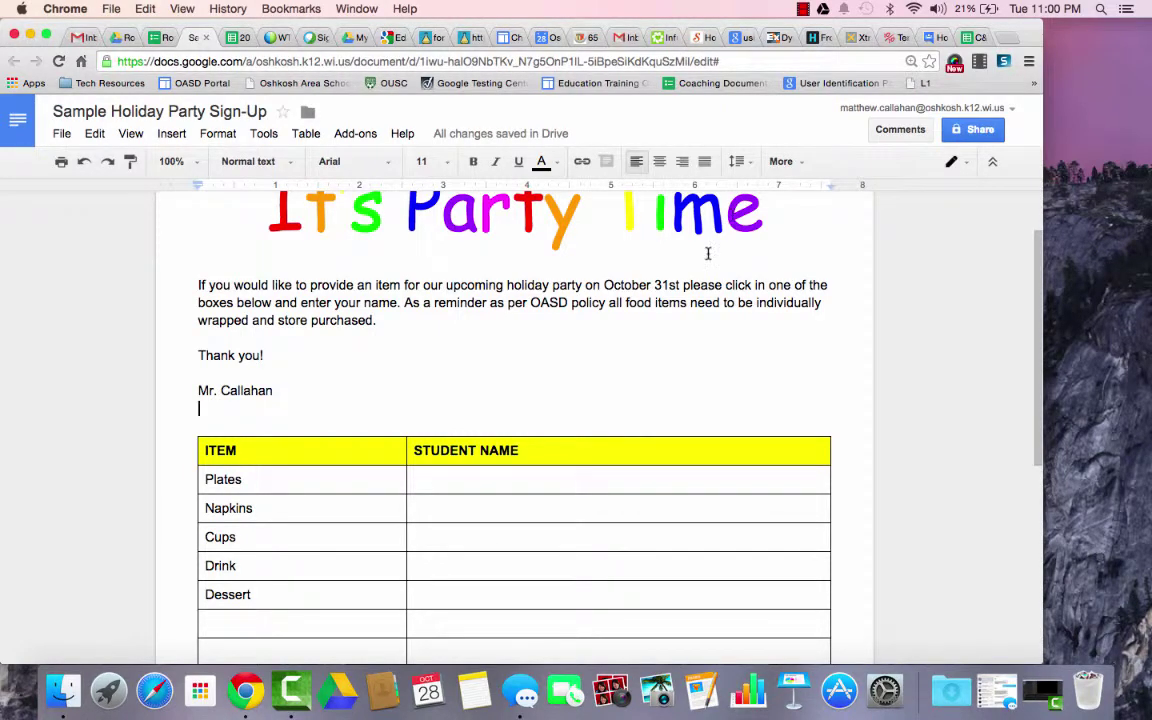
From the Share dialog, add and then remove a person, and open the Advanced sharing settings.
{"action": "scroll", "coordinate": [628, 323], "scroll_direction": "up", "scroll_amount": 2}
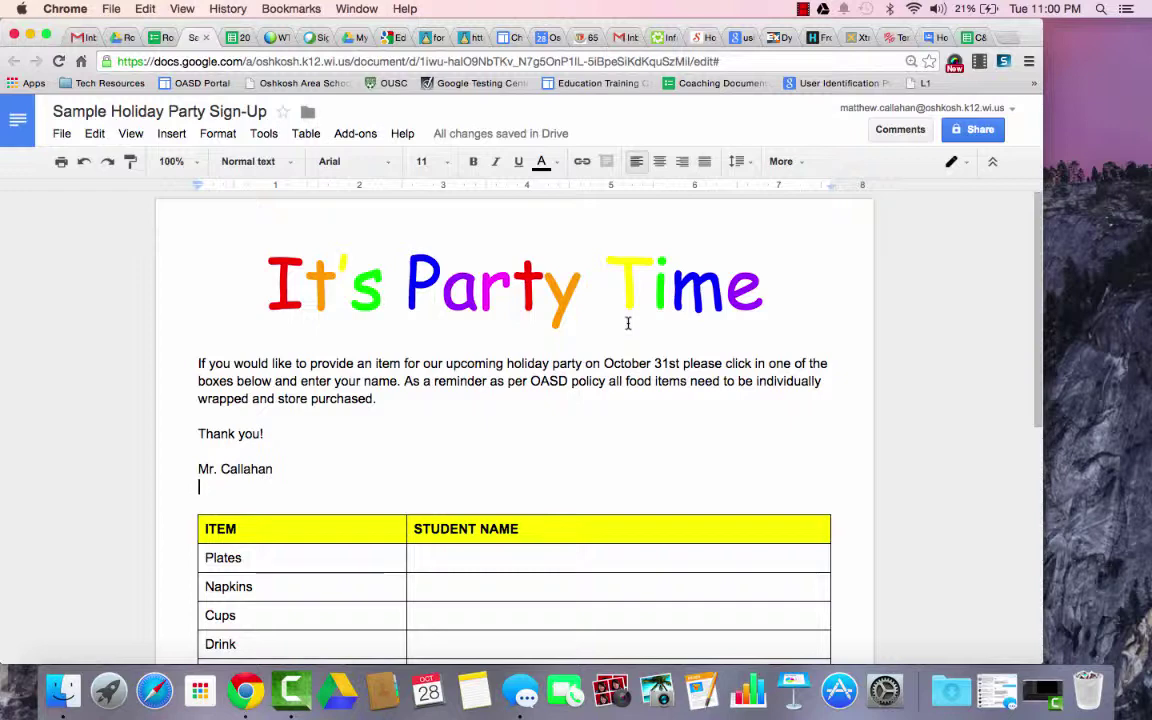
{"action": "scroll", "coordinate": [568, 346], "scroll_direction": "down", "scroll_amount": 1}
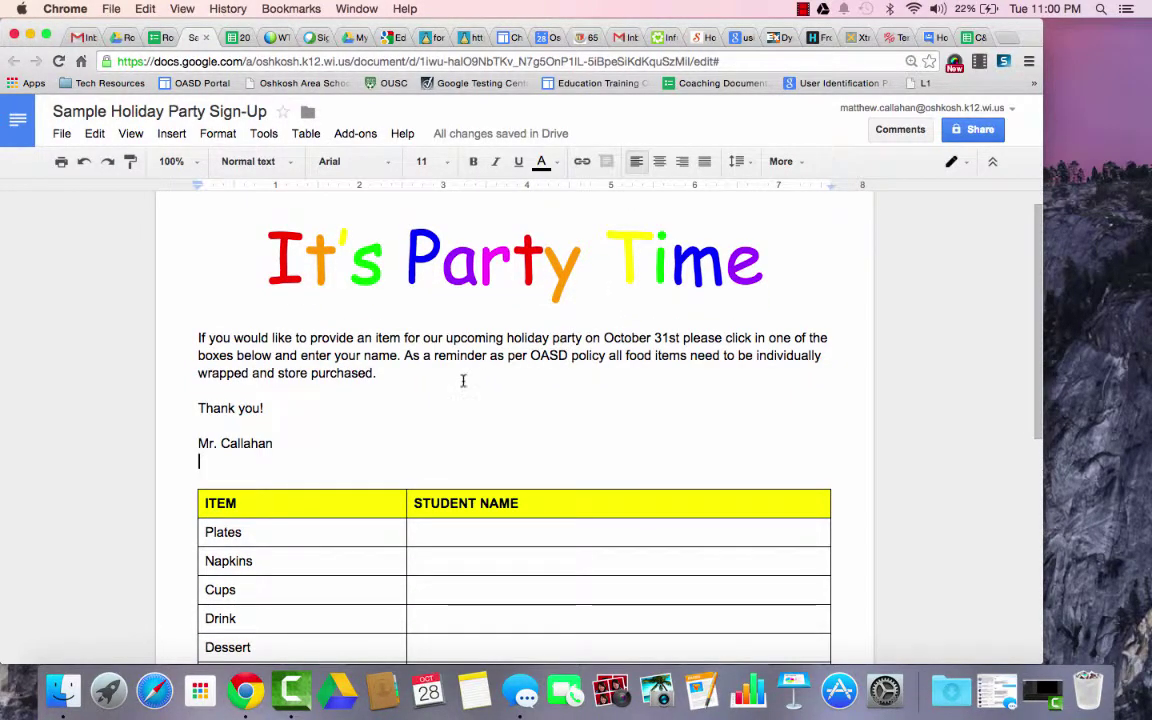
{"action": "scroll", "coordinate": [463, 380], "scroll_direction": "down", "scroll_amount": 1}
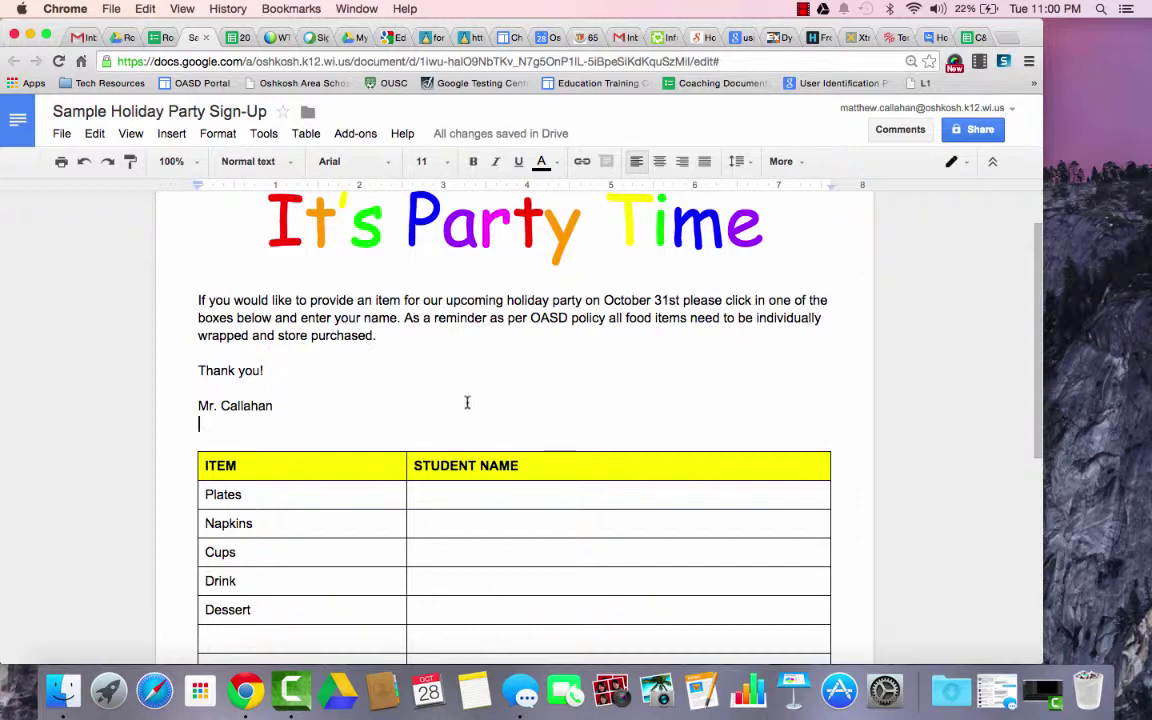
{"action": "left_click", "coordinate": [978, 133]}
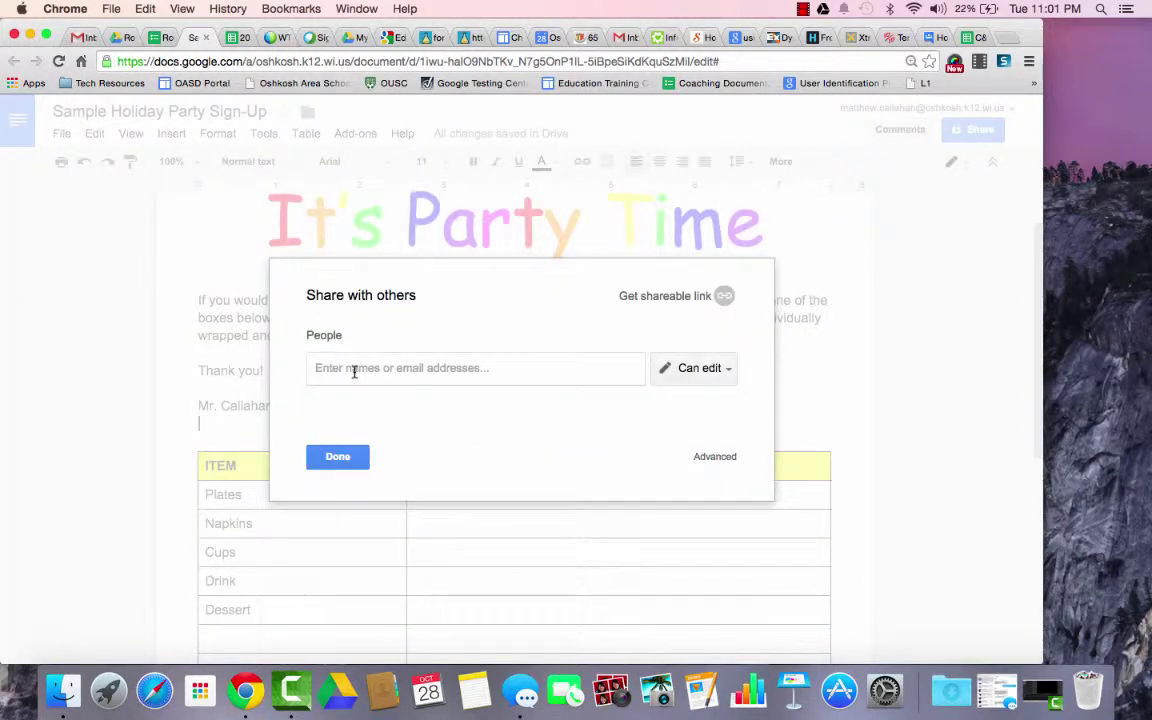
{"action": "type", "text": "matthew"}
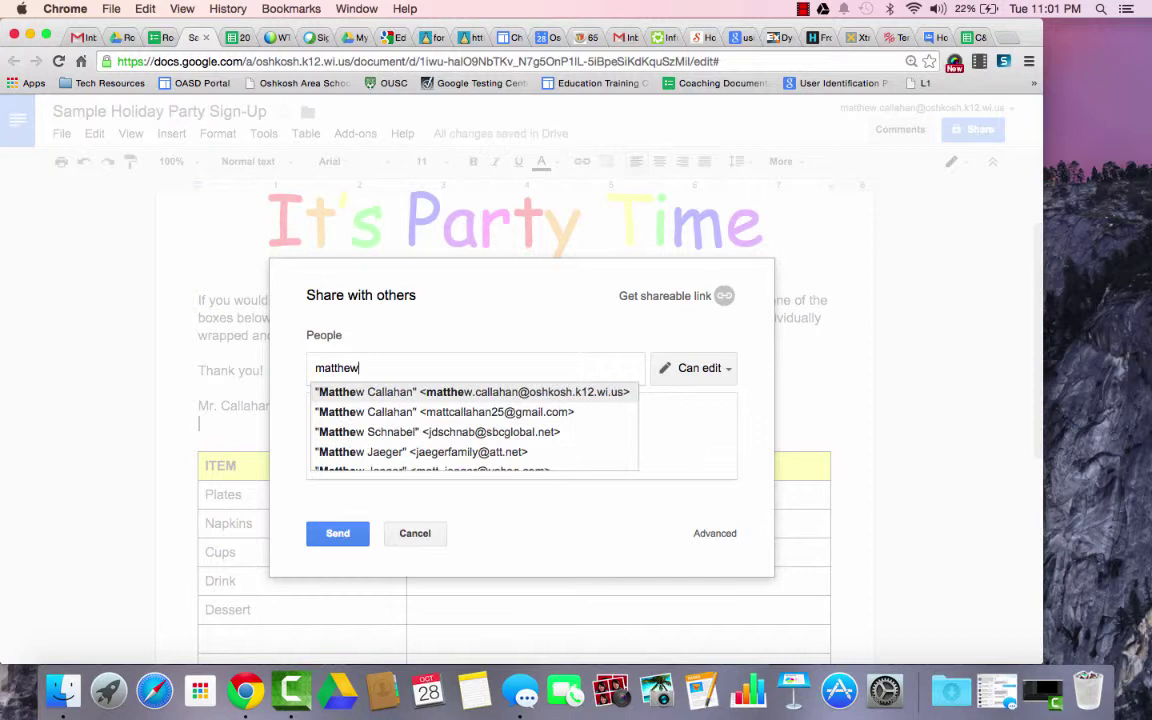
{"action": "left_click", "coordinate": [420, 325]}
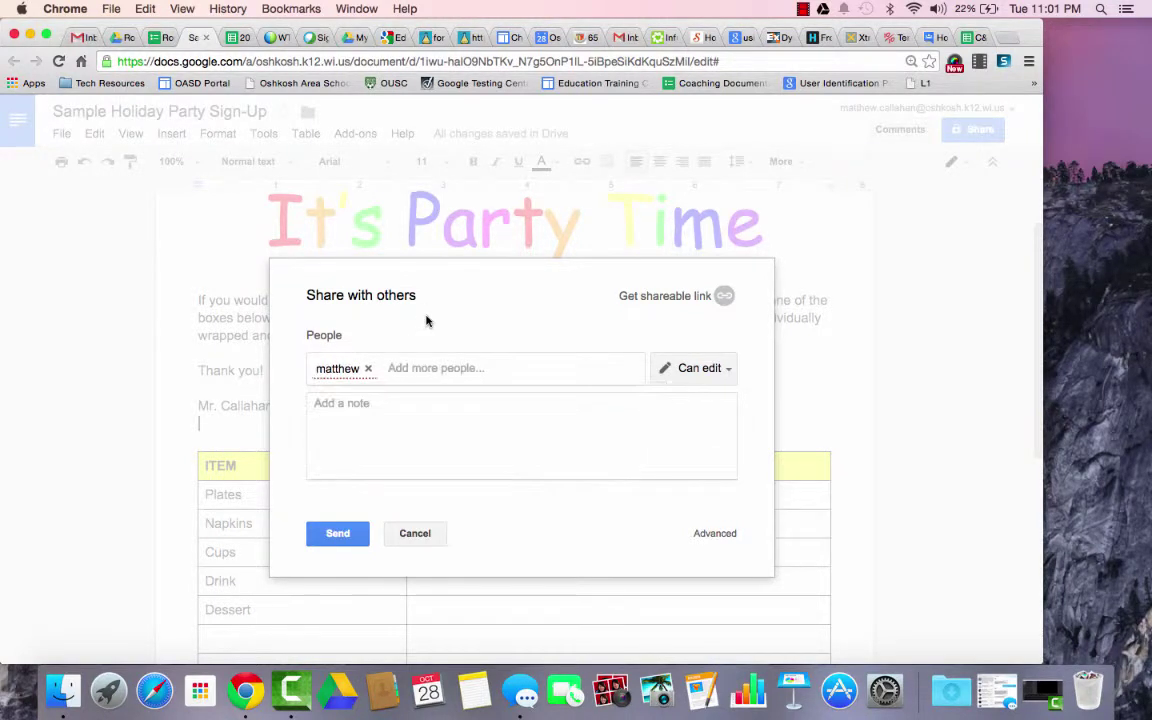
{"action": "left_click", "coordinate": [367, 368]}
{"action": "left_click", "coordinate": [710, 458]}
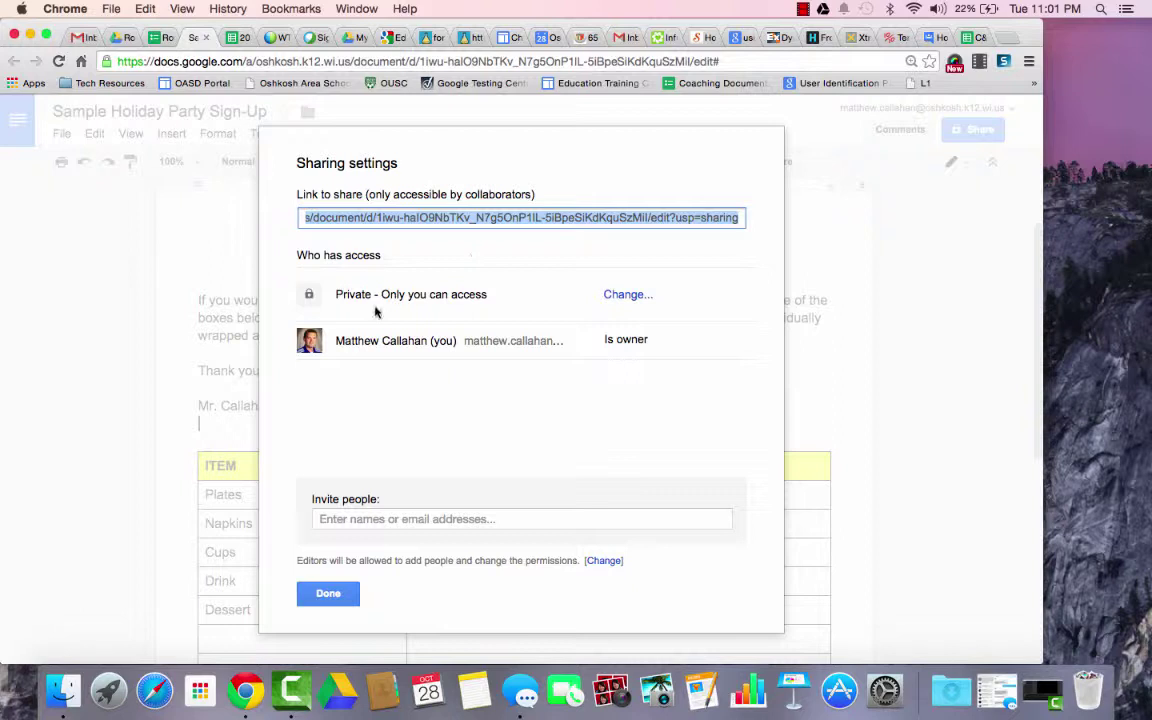
Change link sharing to 'On - Anyone with the link' and save it.
{"action": "left_click", "coordinate": [628, 294]}
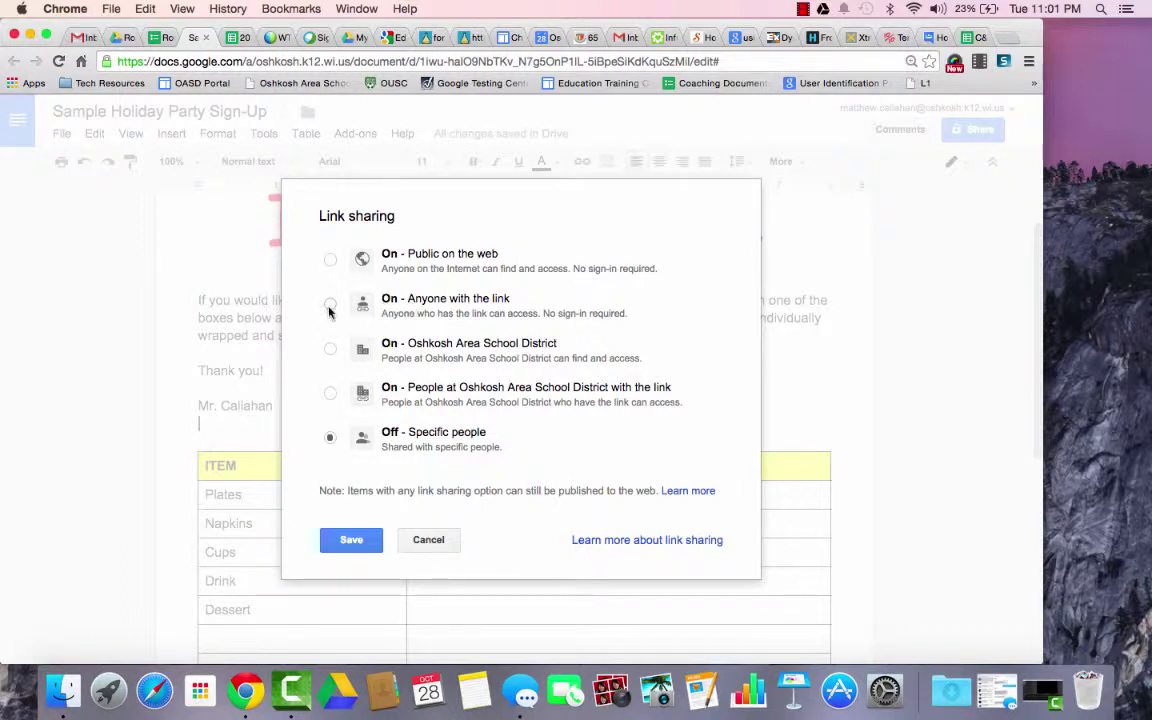
{"action": "left_click", "coordinate": [330, 305]}
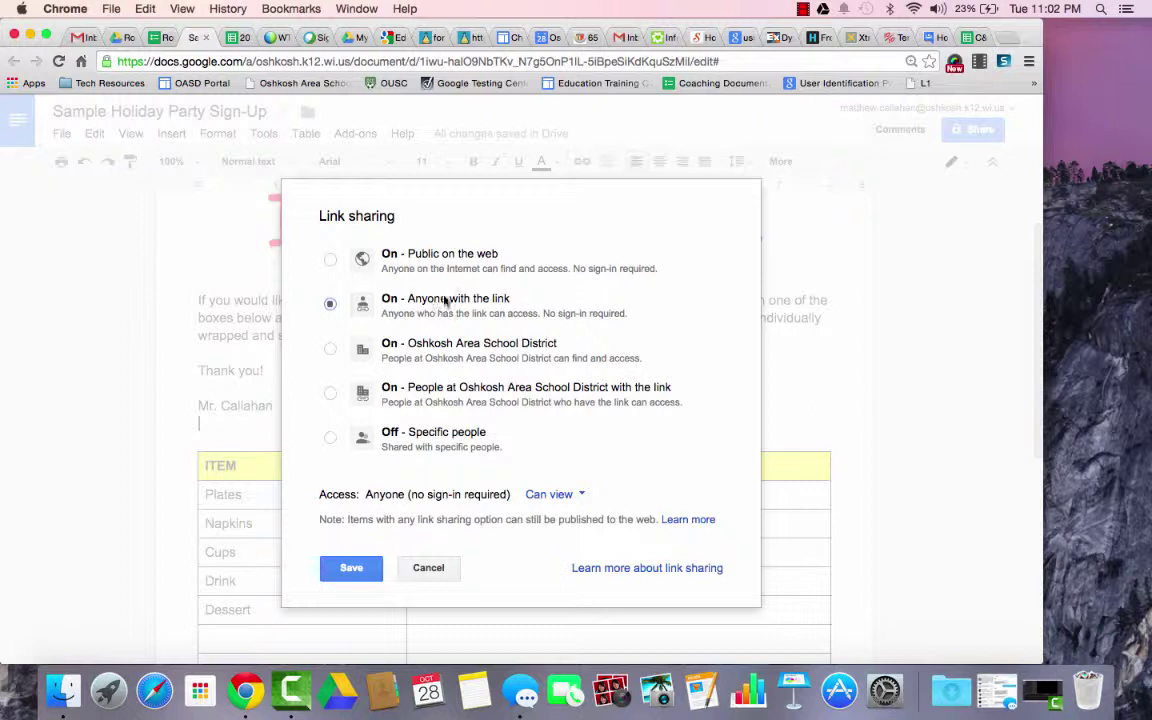
{"action": "left_click", "coordinate": [350, 568]}
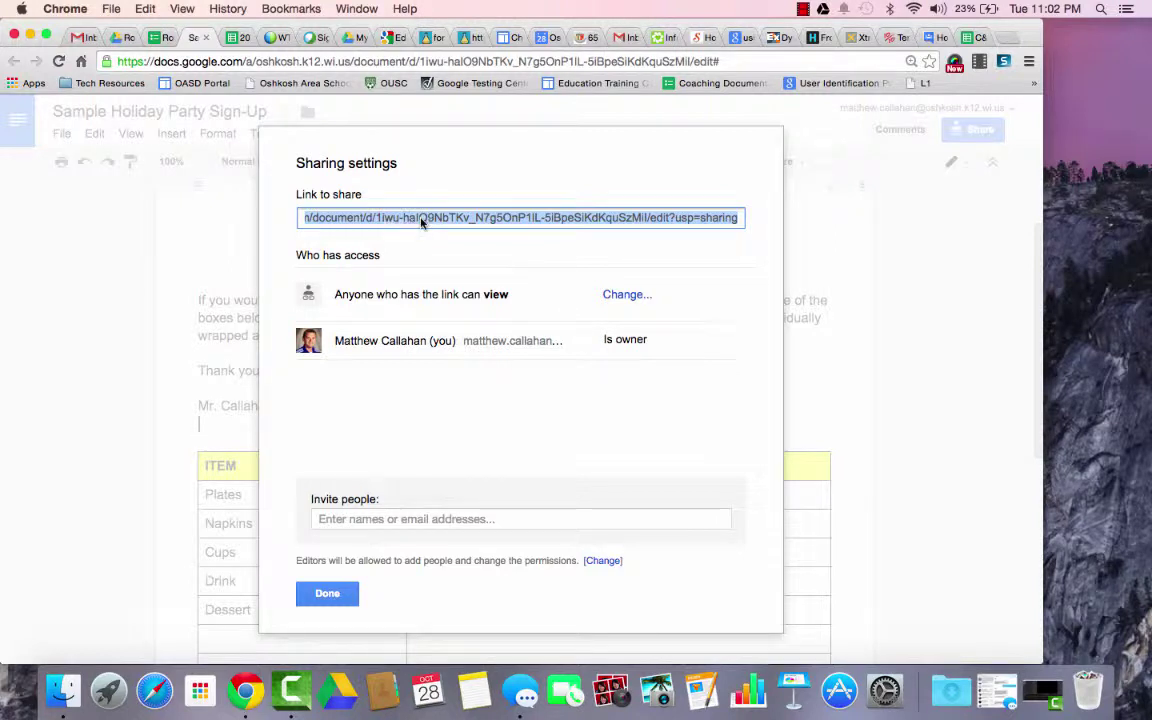
Close sharing settings and click into the name cell beside Plates in the sign-up table.
{"action": "left_click", "coordinate": [326, 594]}
{"action": "scroll", "coordinate": [360, 512], "scroll_direction": "down", "scroll_amount": 2}
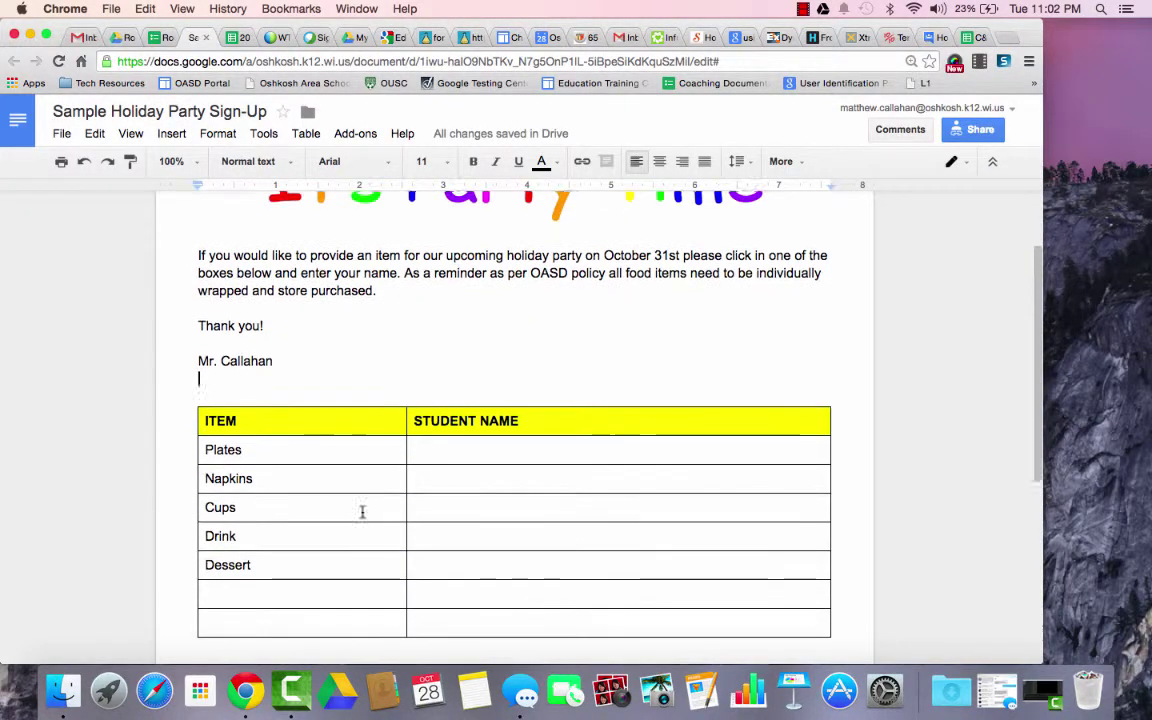
{"action": "scroll", "coordinate": [362, 512], "scroll_direction": "up", "scroll_amount": 1}
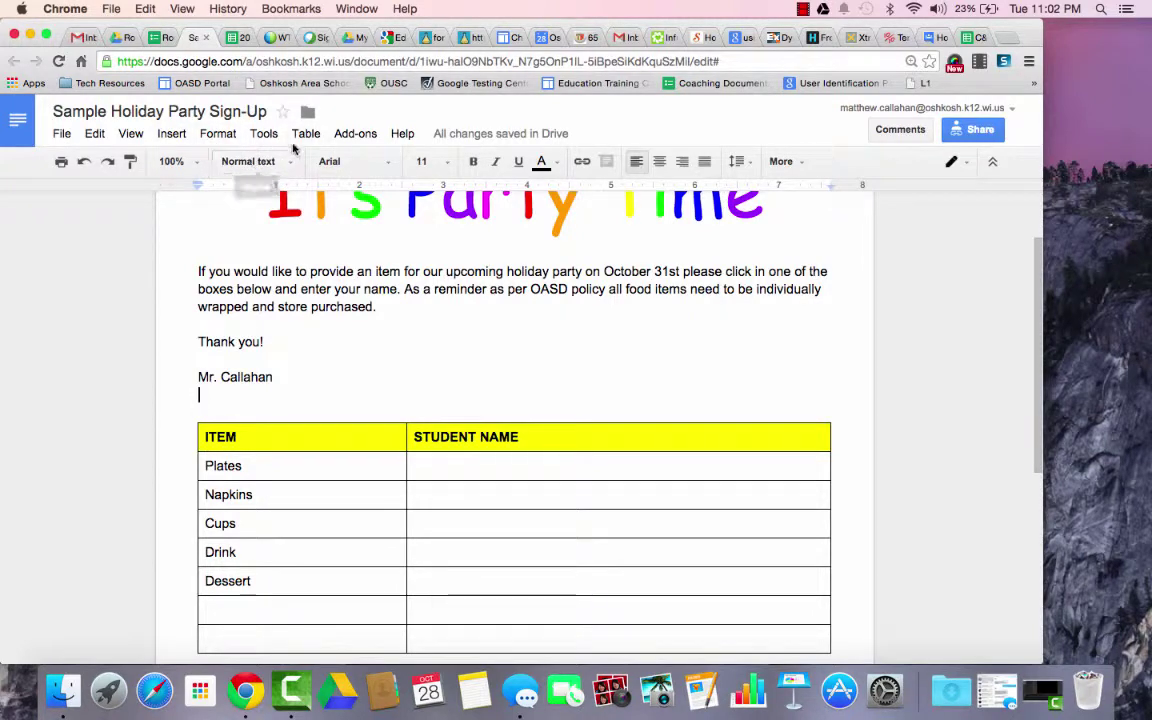
{"action": "left_click", "coordinate": [446, 461]}
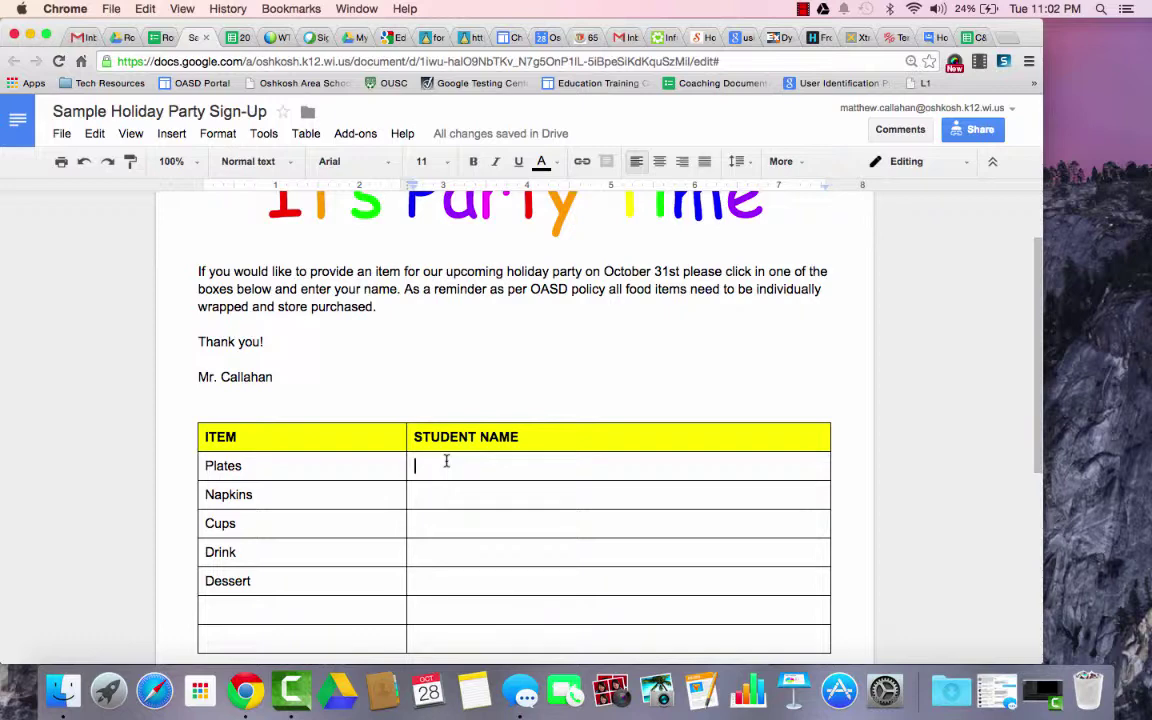
{"action": "scroll", "coordinate": [446, 461], "scroll_direction": "down", "scroll_amount": 1}
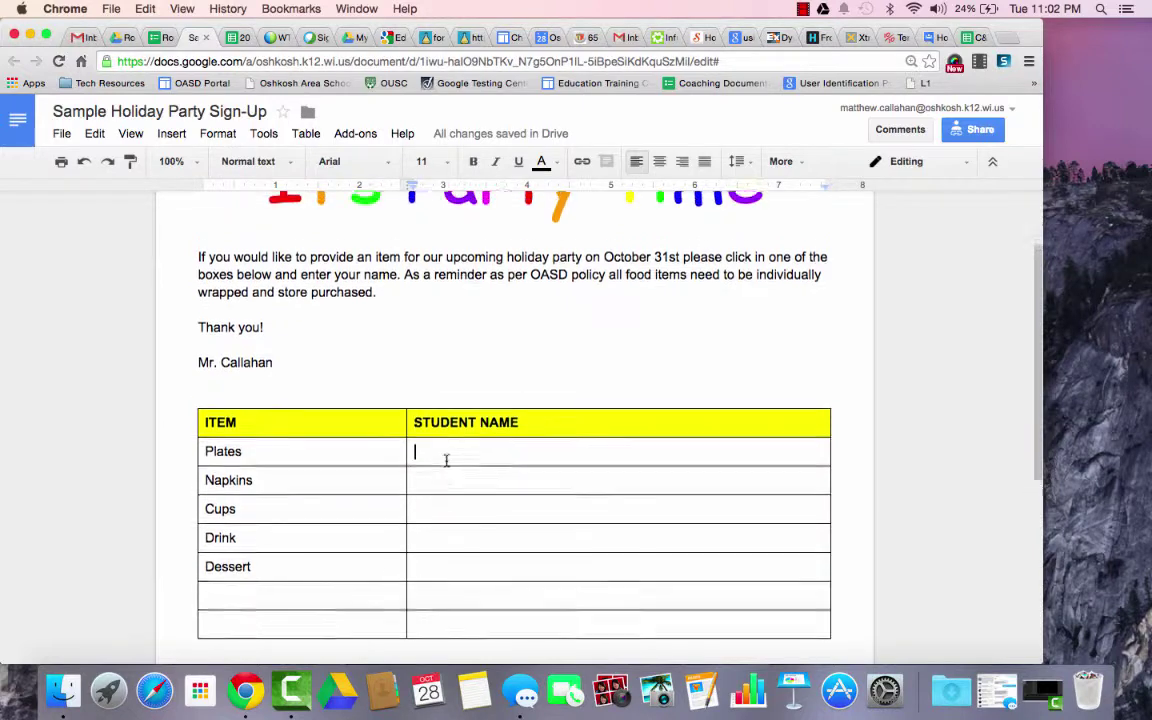
{"action": "scroll", "coordinate": [446, 460], "scroll_direction": "up", "scroll_amount": 2}
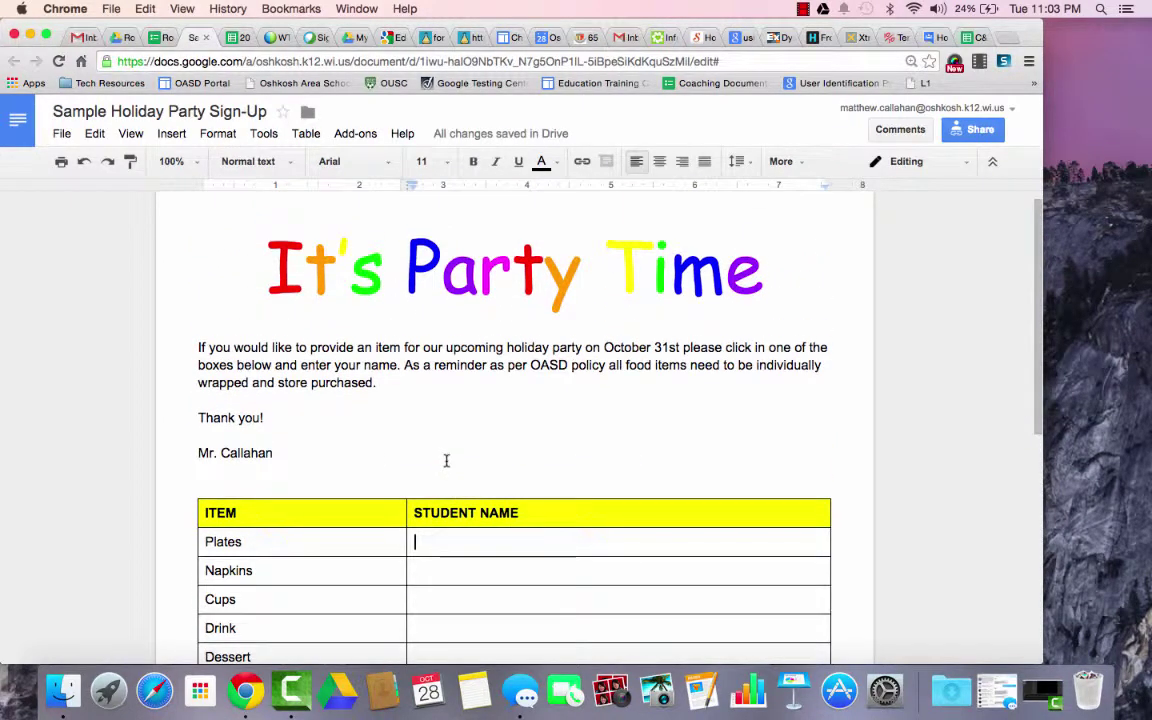
{"action": "scroll", "coordinate": [446, 460], "scroll_direction": "down", "scroll_amount": 1}
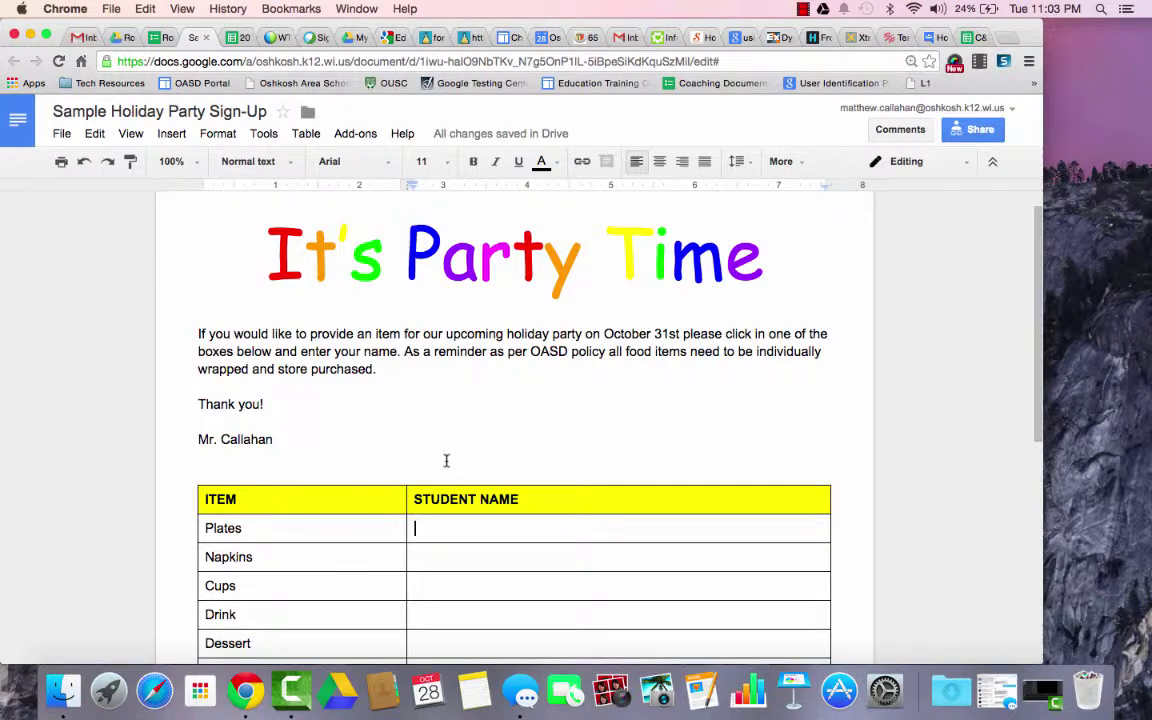
{"action": "scroll", "coordinate": [446, 460], "scroll_direction": "down", "scroll_amount": 2}
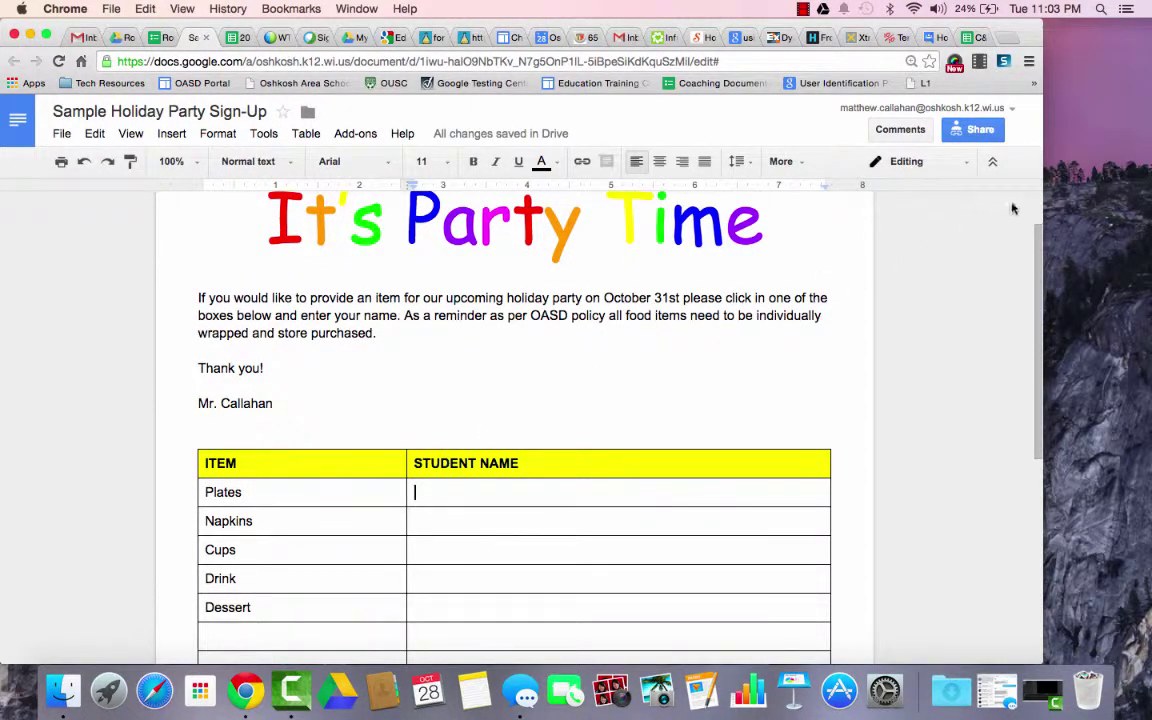
Set link sharing back to 'Off - Specific people', save it, and close the settings.
{"action": "left_click", "coordinate": [967, 140]}
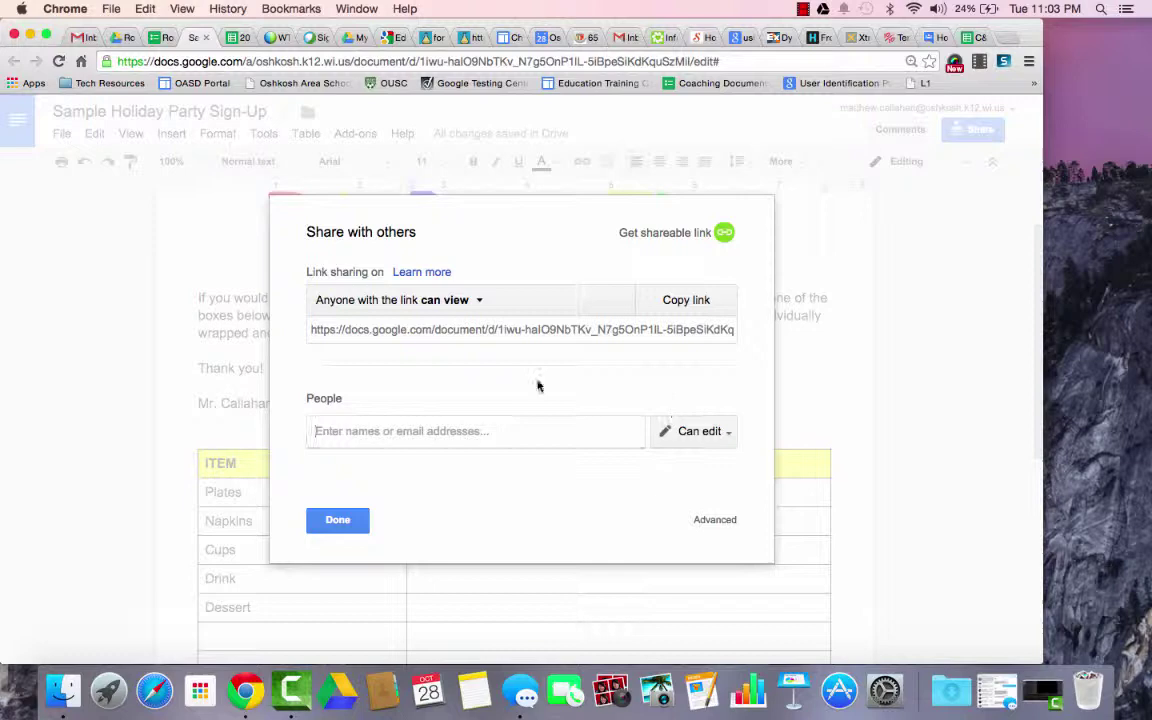
{"action": "left_click", "coordinate": [714, 520]}
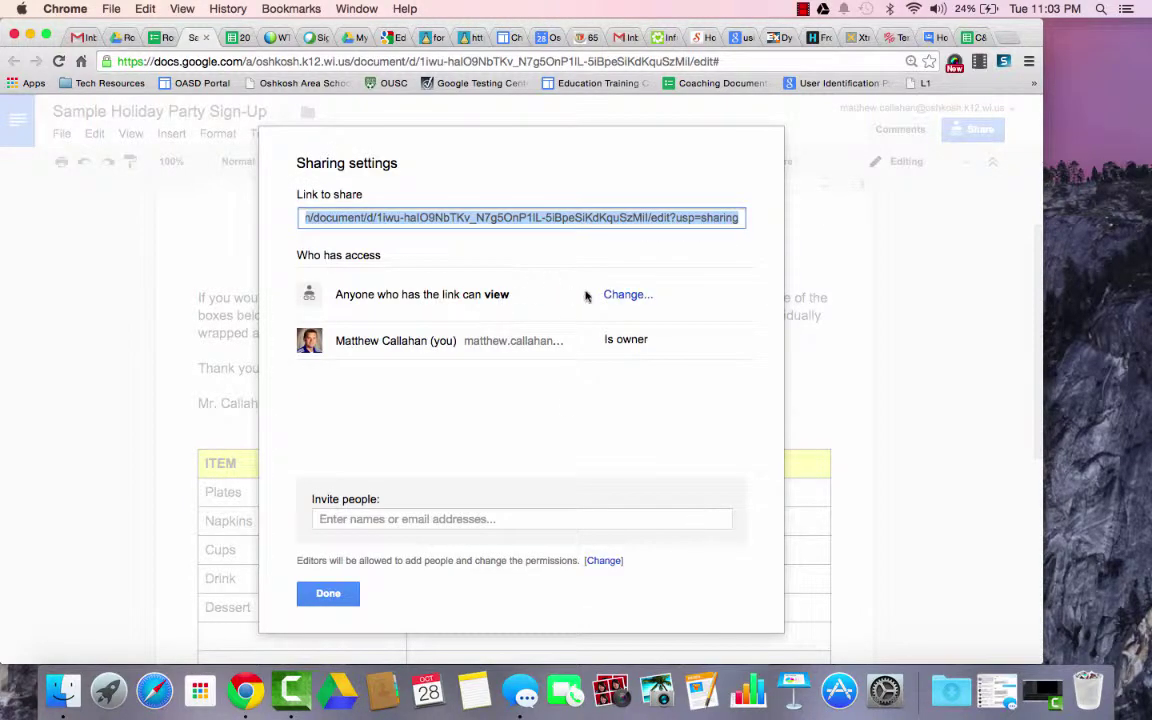
{"action": "left_click", "coordinate": [620, 295]}
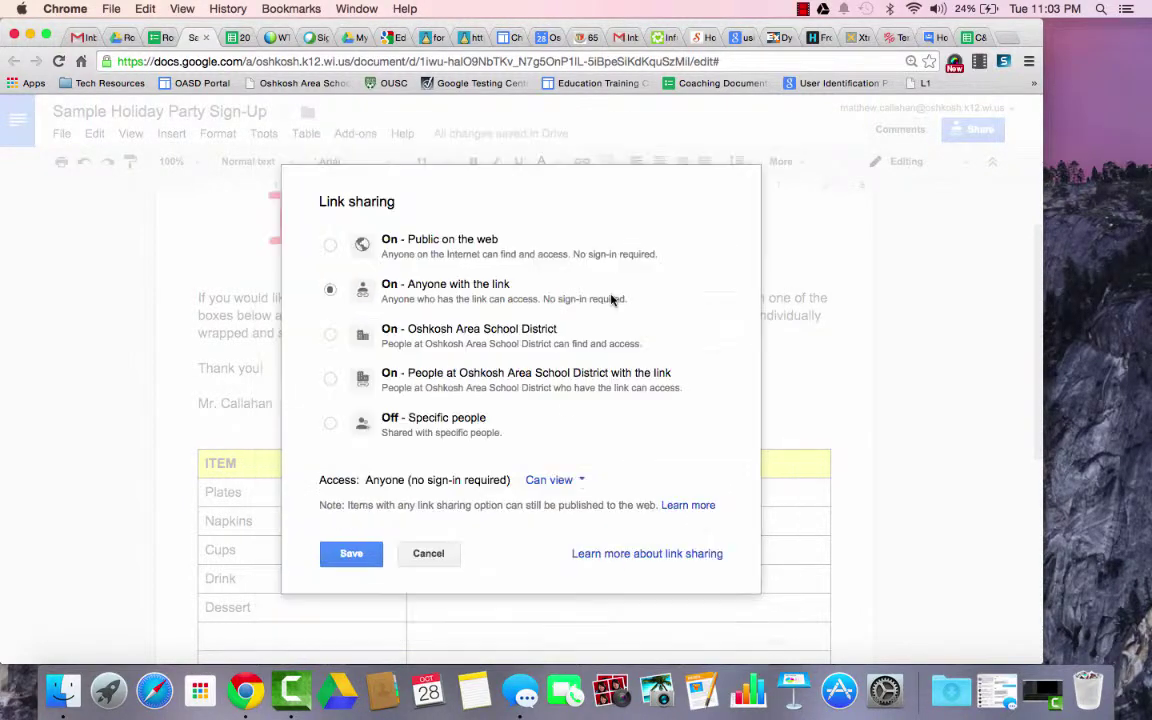
{"action": "left_click", "coordinate": [330, 423]}
{"action": "left_click", "coordinate": [349, 527]}
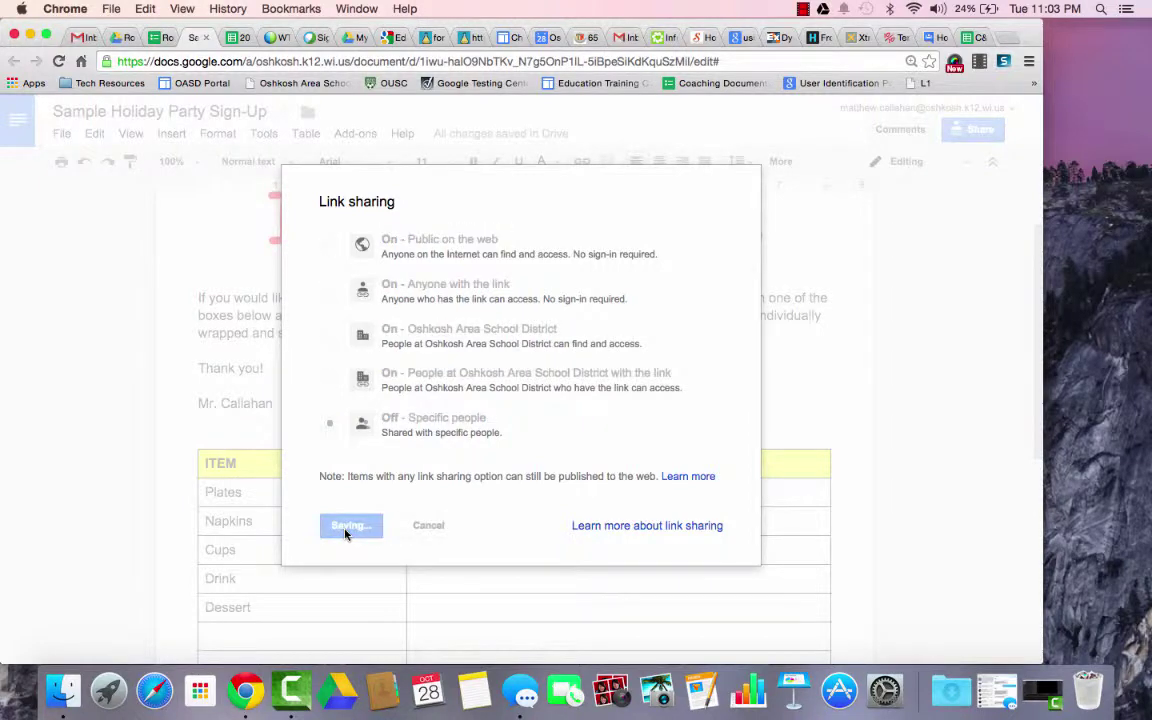
{"action": "left_click", "coordinate": [327, 593]}
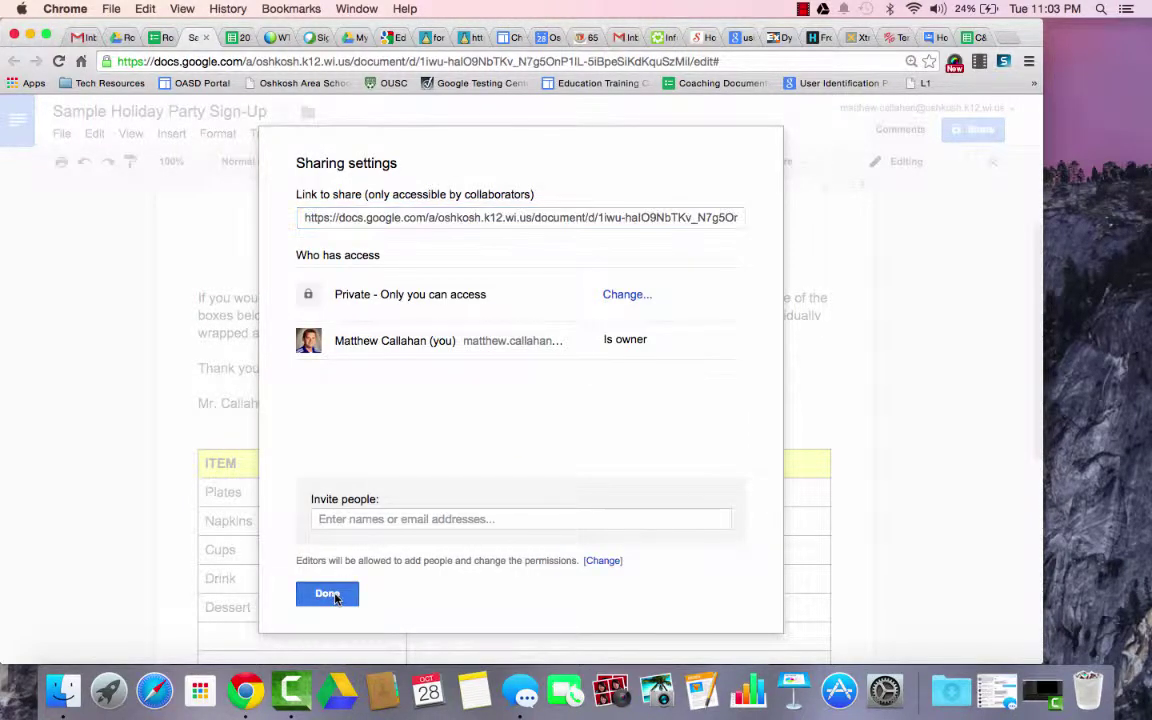
{"action": "scroll", "coordinate": [393, 398], "scroll_direction": "down", "scroll_amount": 3}
{"action": "scroll", "coordinate": [393, 398], "scroll_direction": "down", "scroll_amount": 1}
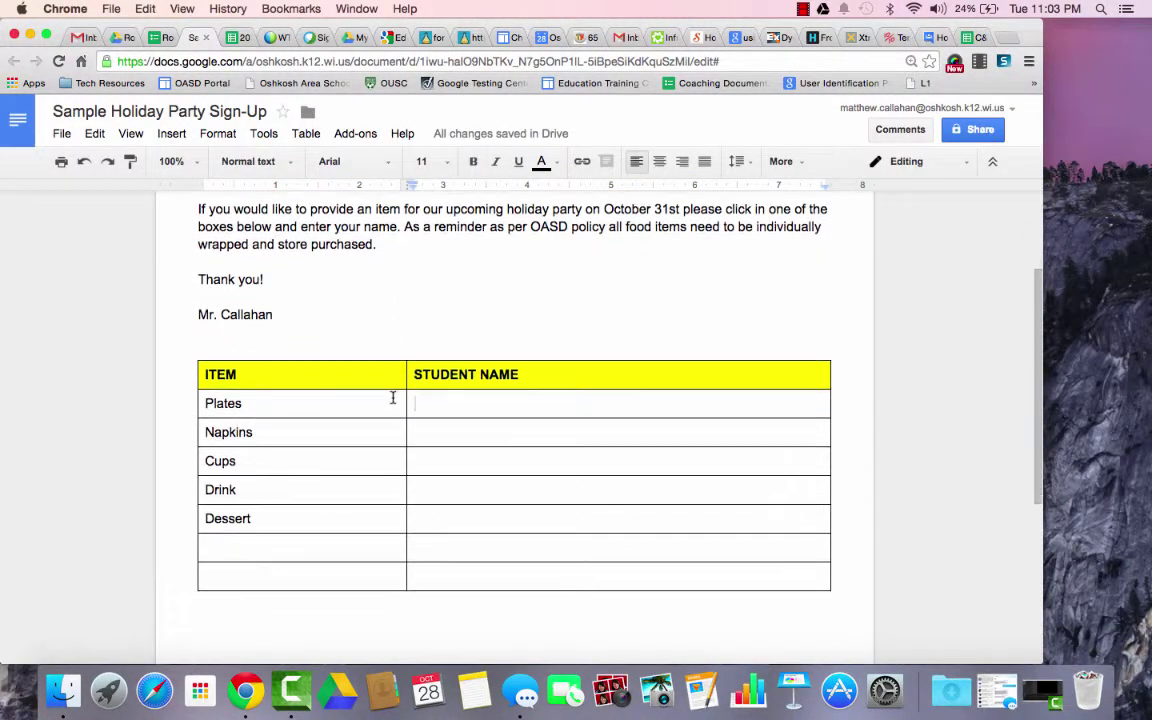
{"action": "scroll", "coordinate": [393, 398], "scroll_direction": "down", "scroll_amount": 2}
{"action": "scroll", "coordinate": [393, 398], "scroll_direction": "up", "scroll_amount": 1}
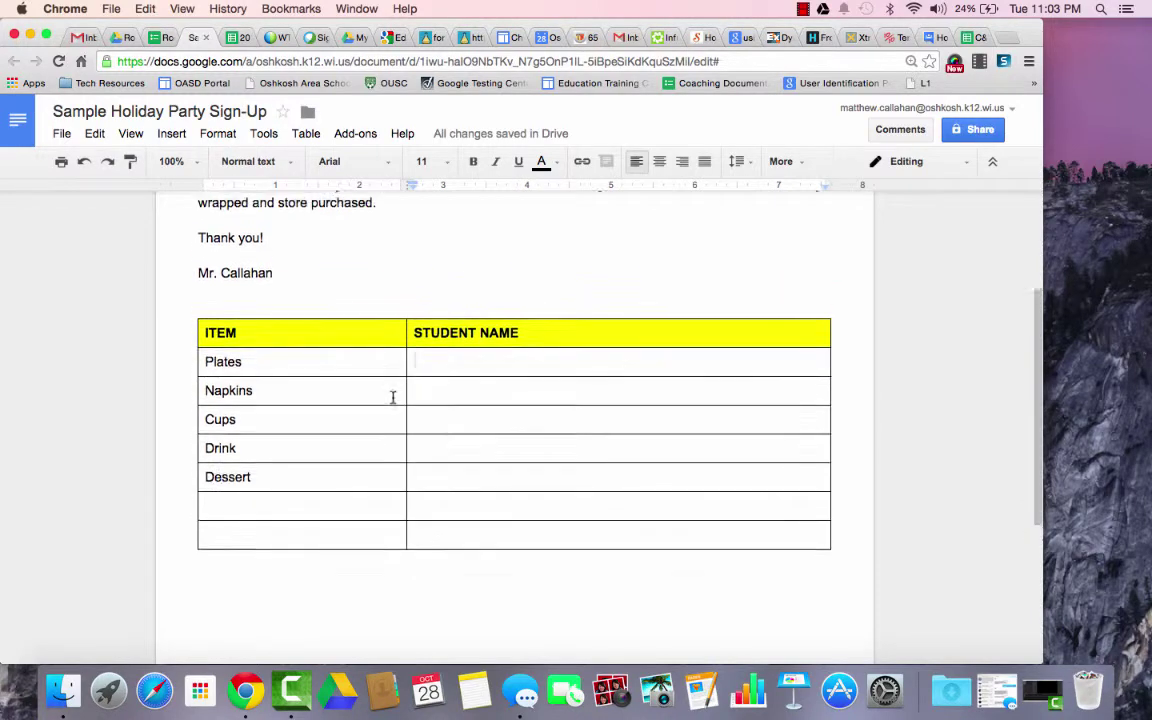
{"action": "scroll", "coordinate": [393, 398], "scroll_direction": "up", "scroll_amount": 2}
{"action": "scroll", "coordinate": [393, 398], "scroll_direction": "up", "scroll_amount": 2}
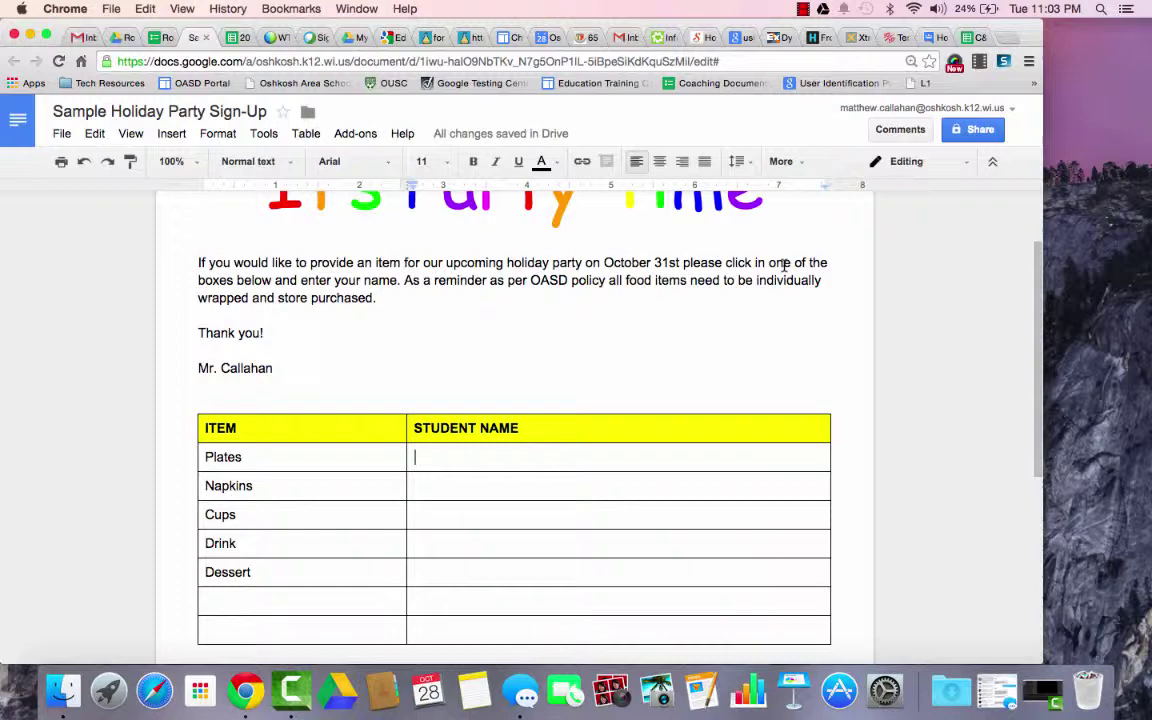
{"action": "scroll", "coordinate": [722, 327], "scroll_direction": "up", "scroll_amount": 5}
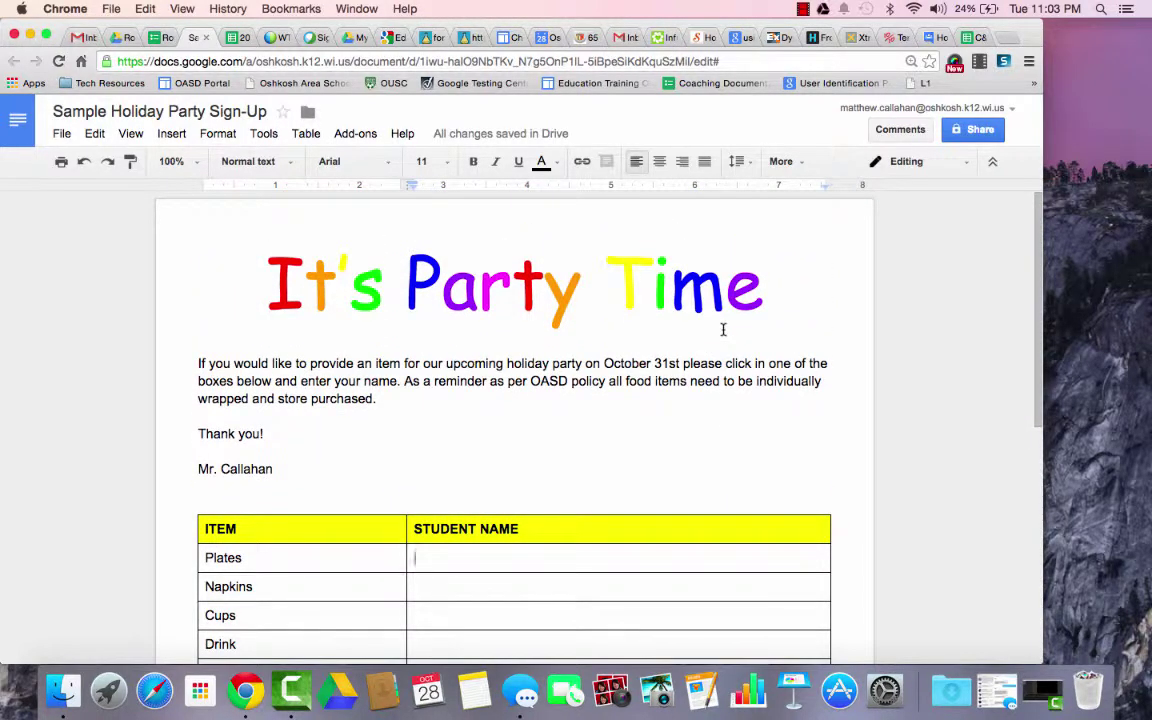